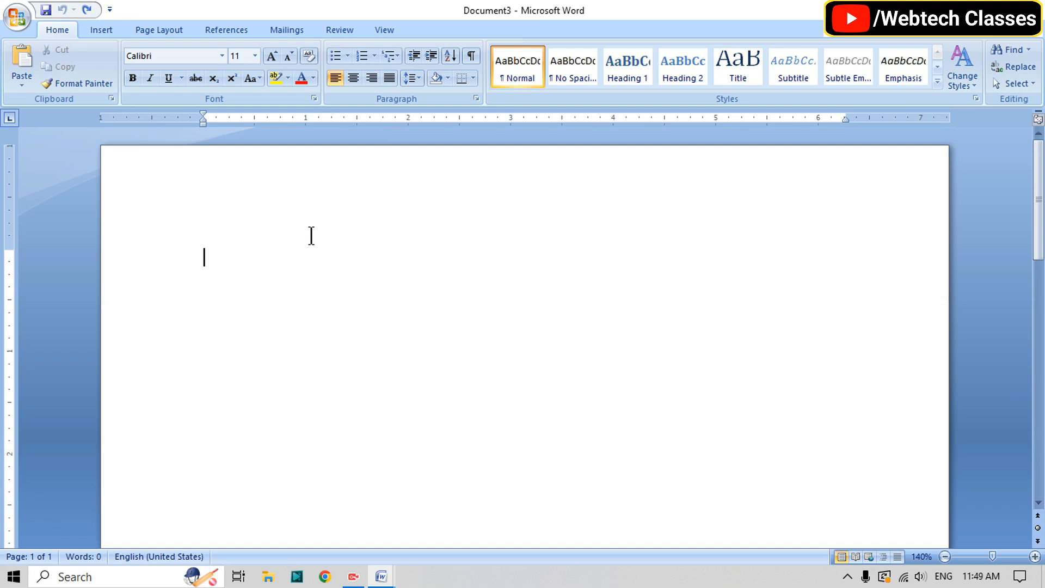
Set a custom paper size for the document, 7.5" wide and 3.88" high
click(164, 32)
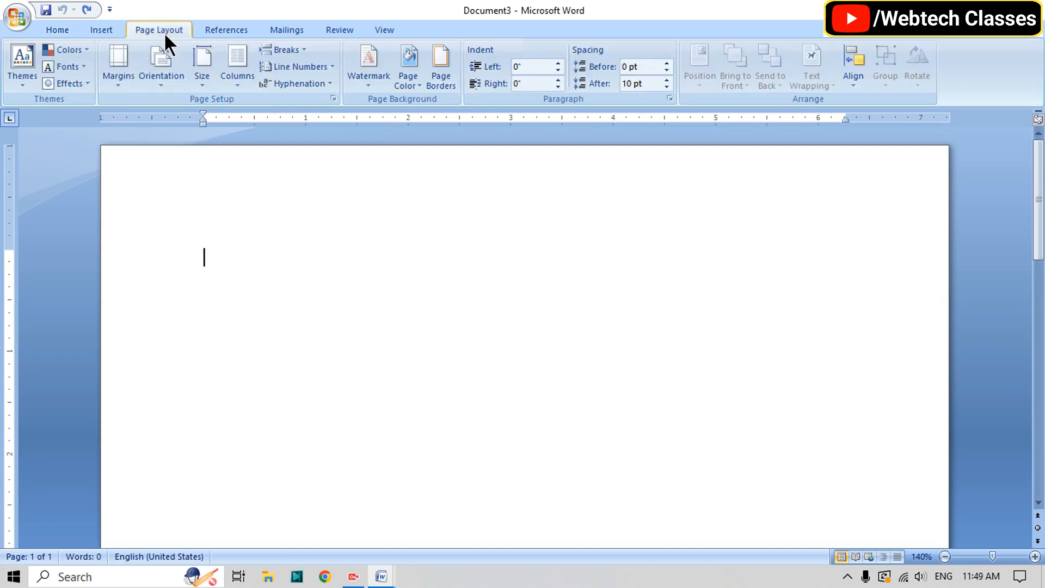
click(202, 76)
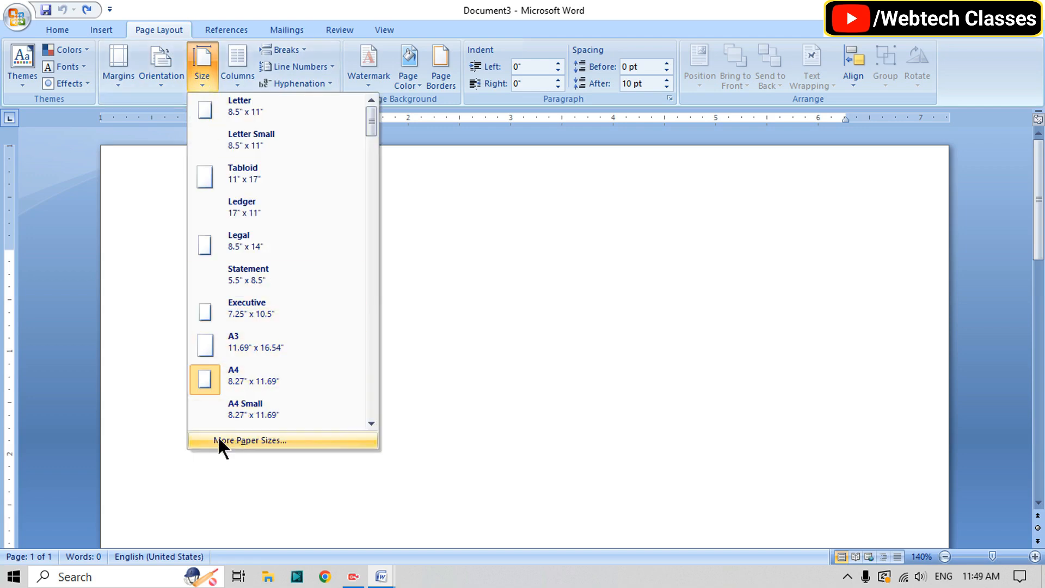
click(271, 439)
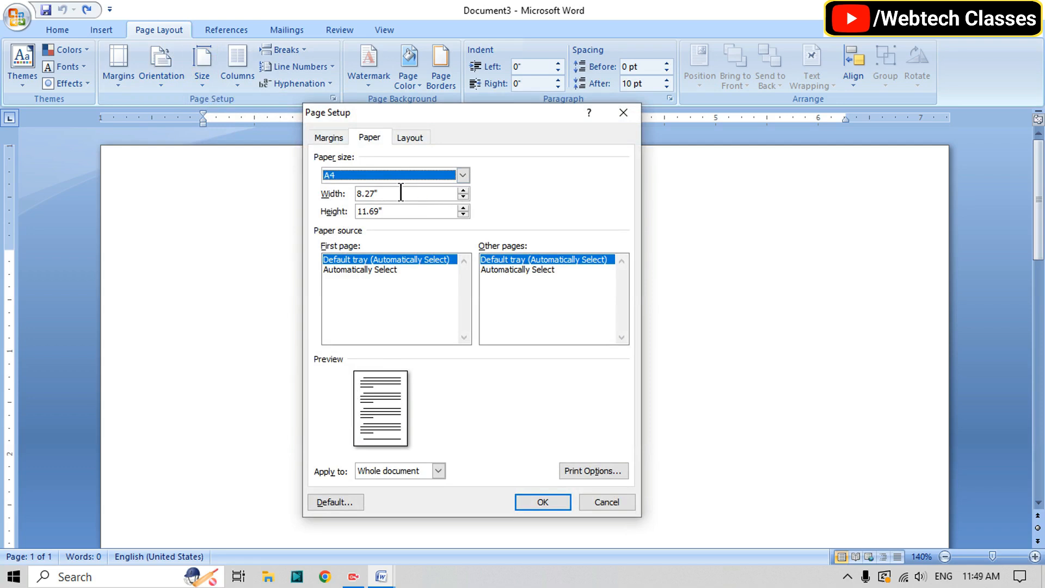
drag(401, 193, 316, 194)
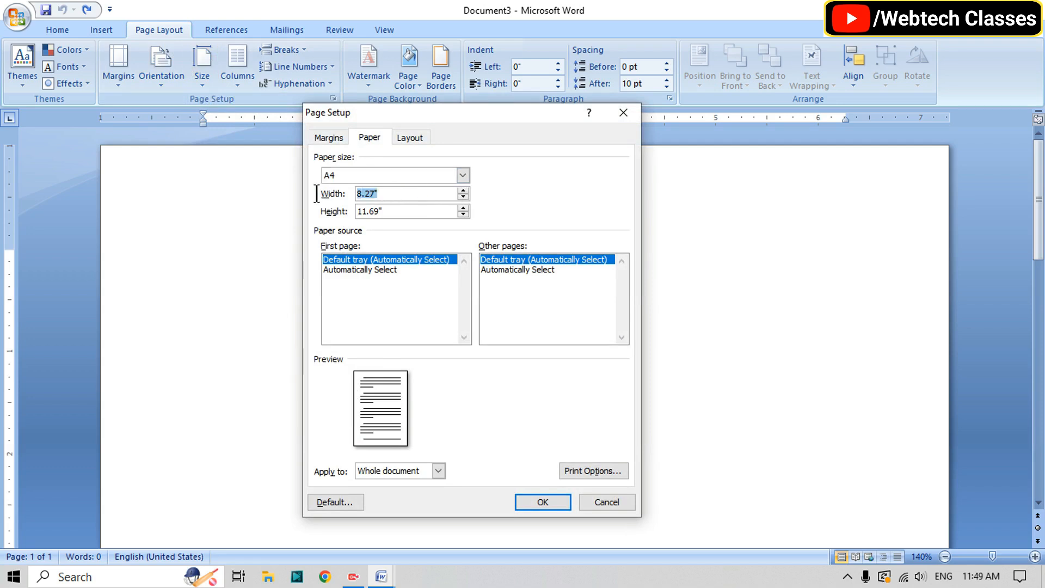
text(7.5)
drag(399, 215, 315, 211)
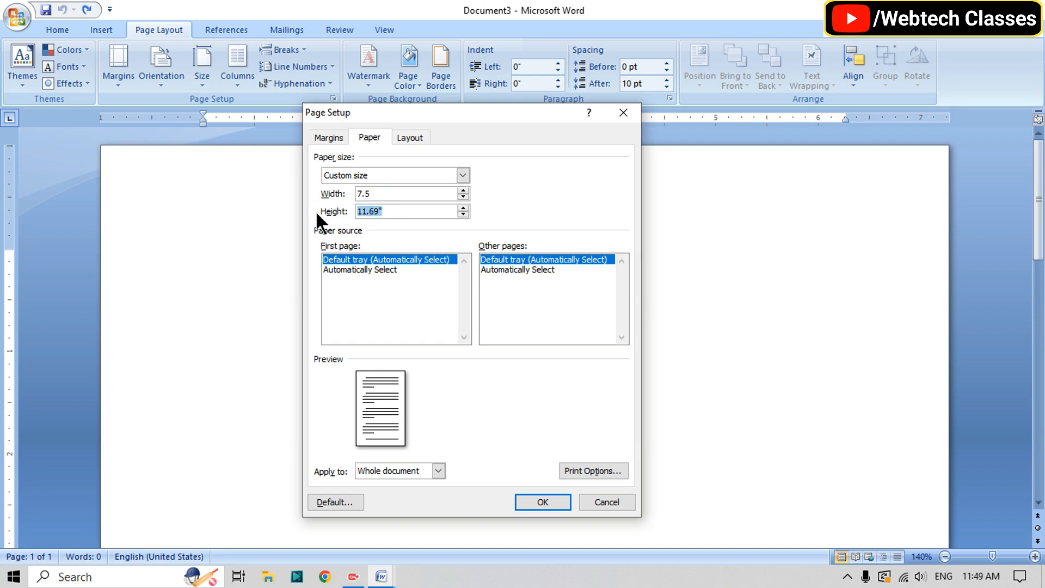
text(3.88)
click(545, 496)
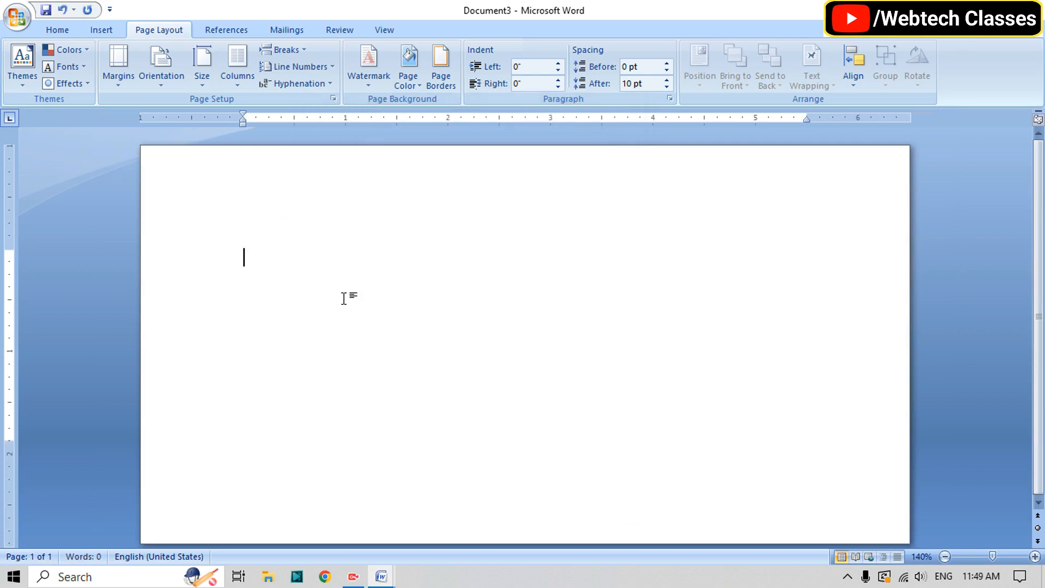
Apply the Narrow 0.5" margins and set the page colour to the lightest grey under the white theme colour
click(121, 79)
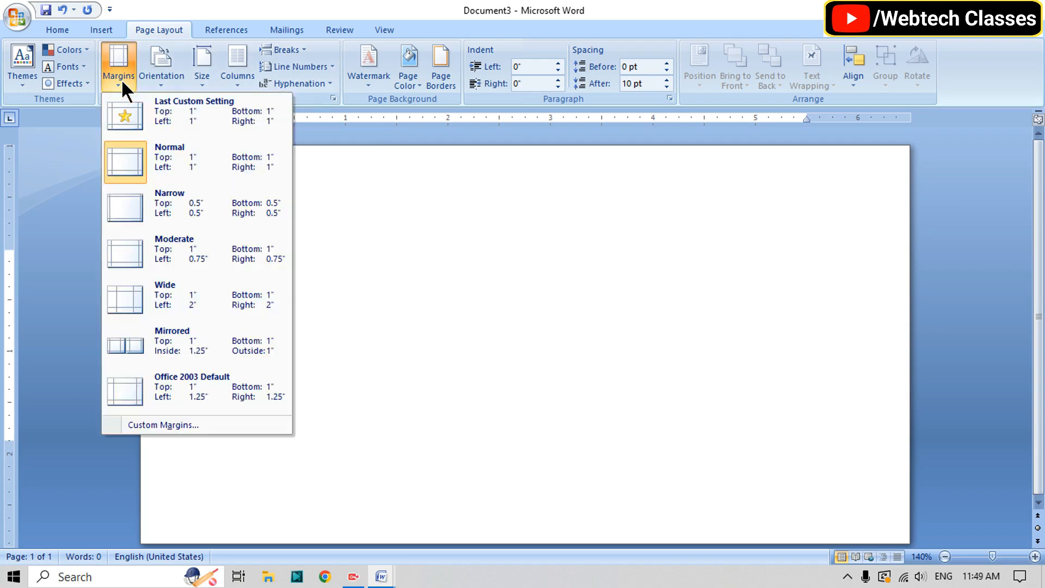
click(163, 207)
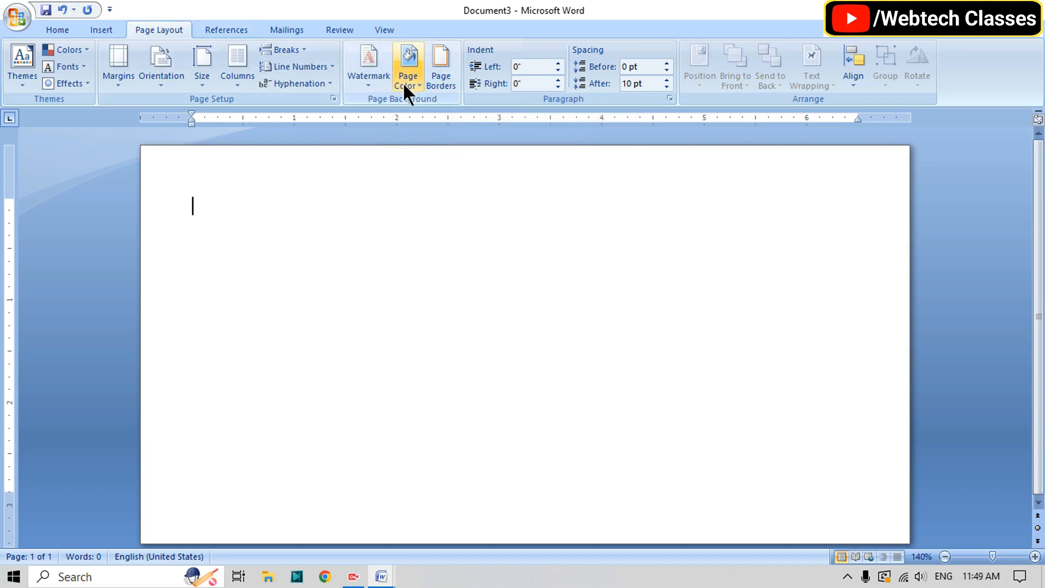
click(417, 80)
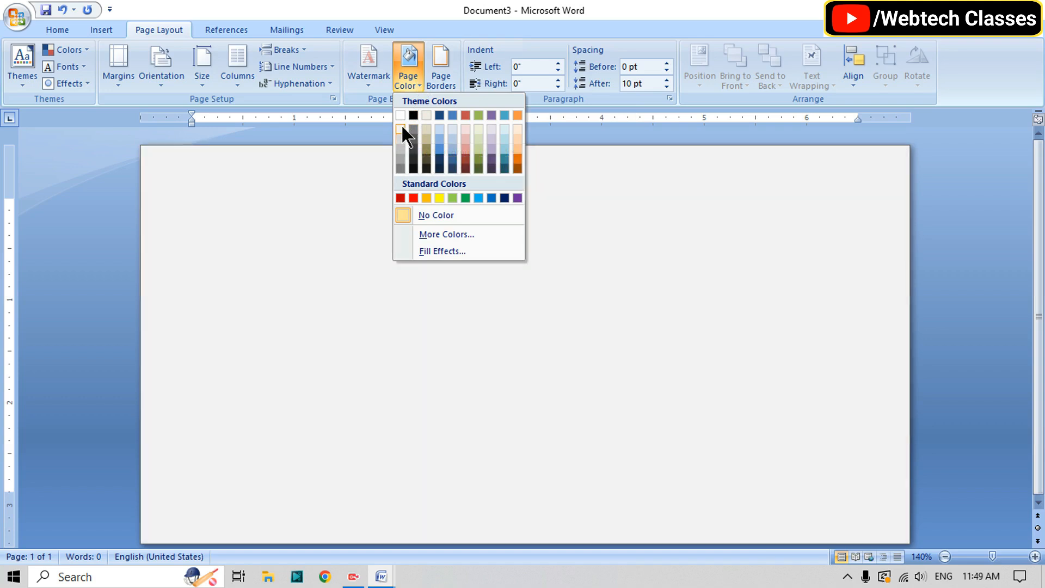
click(401, 130)
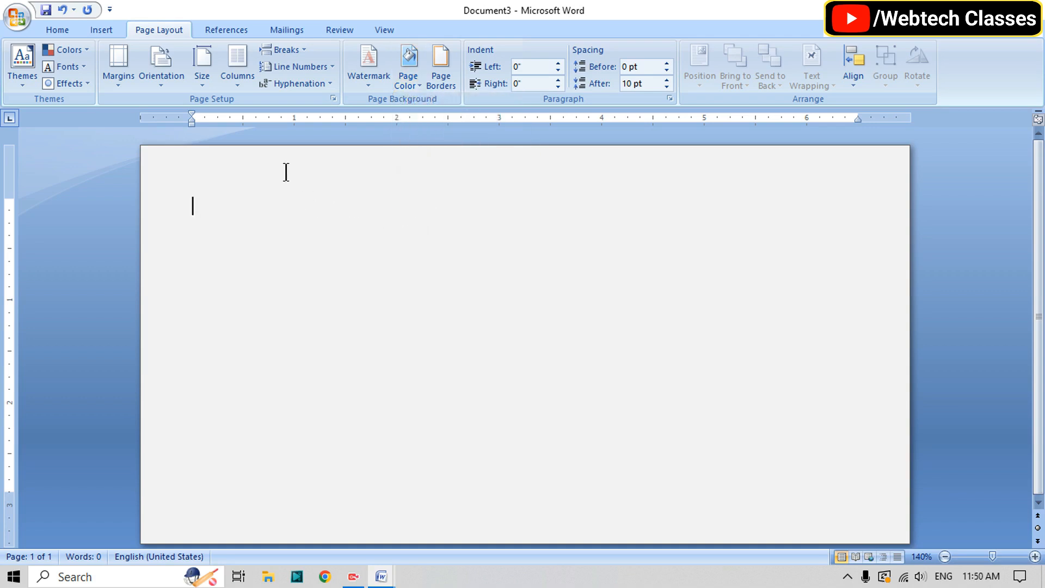
Insert the Education logo picture with the sun and open book from the school banner design folder
click(90, 28)
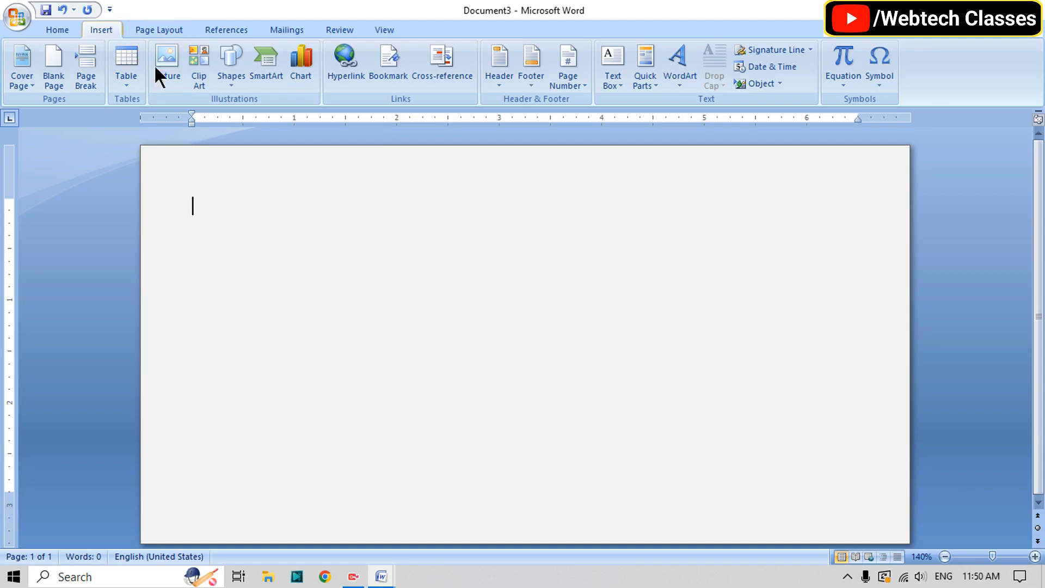
click(169, 60)
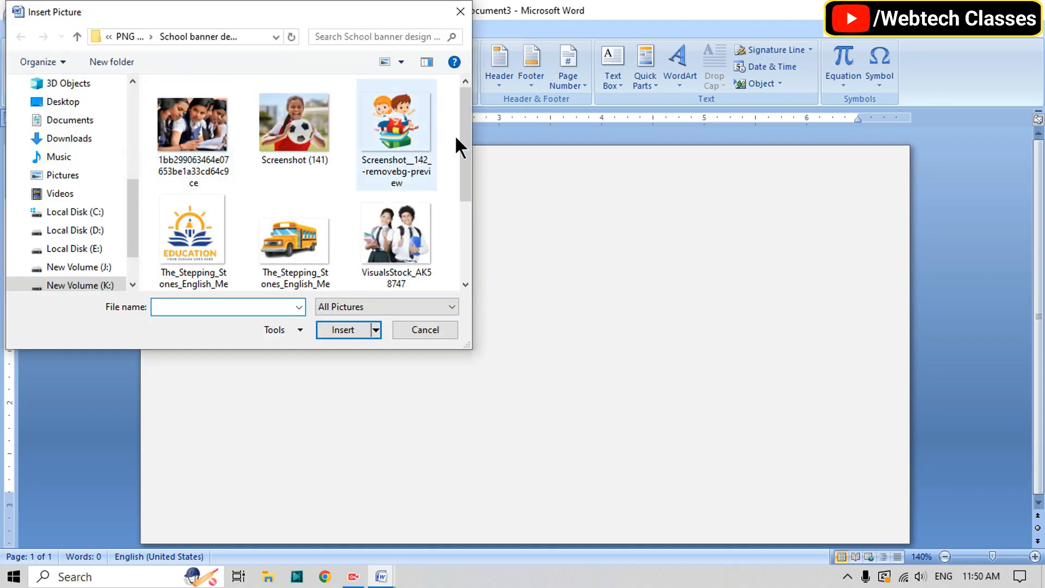
drag(462, 100, 461, 143)
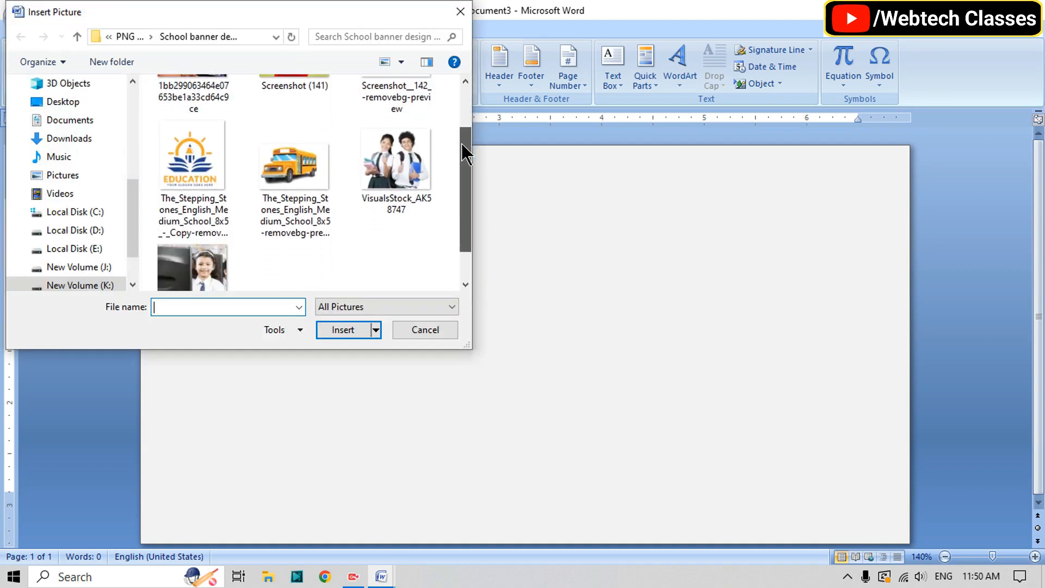
click(197, 173)
click(339, 330)
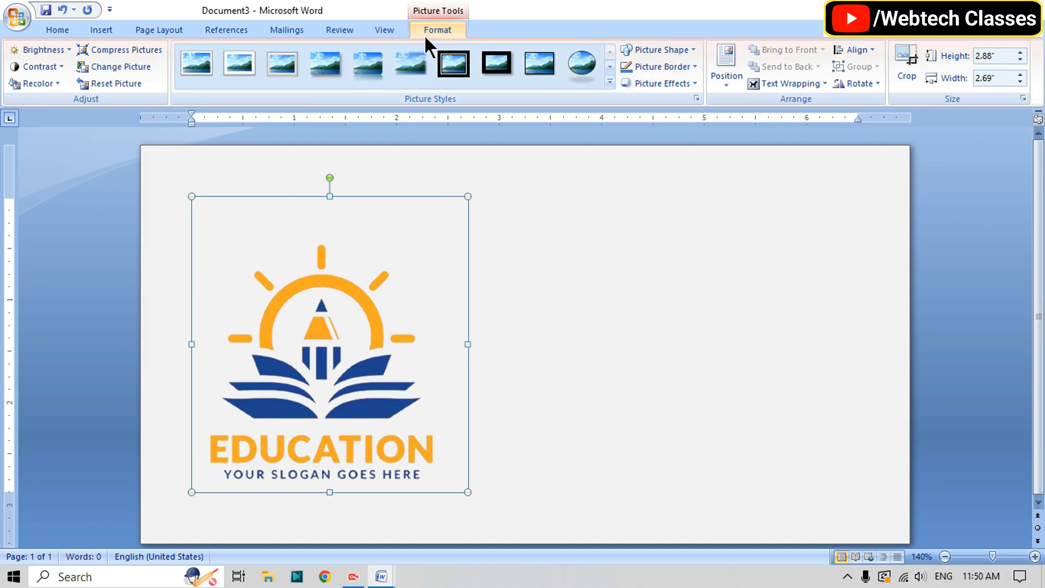
Set the logo in front of text and fit it into the page's upper-left corner at about 1.21" high by 1.13" wide
click(794, 83)
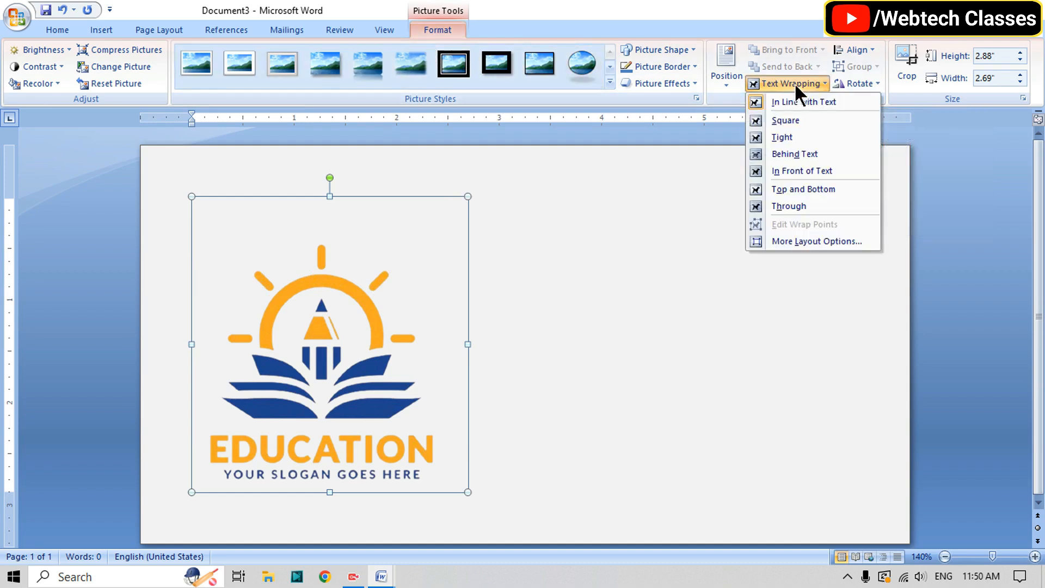
click(796, 170)
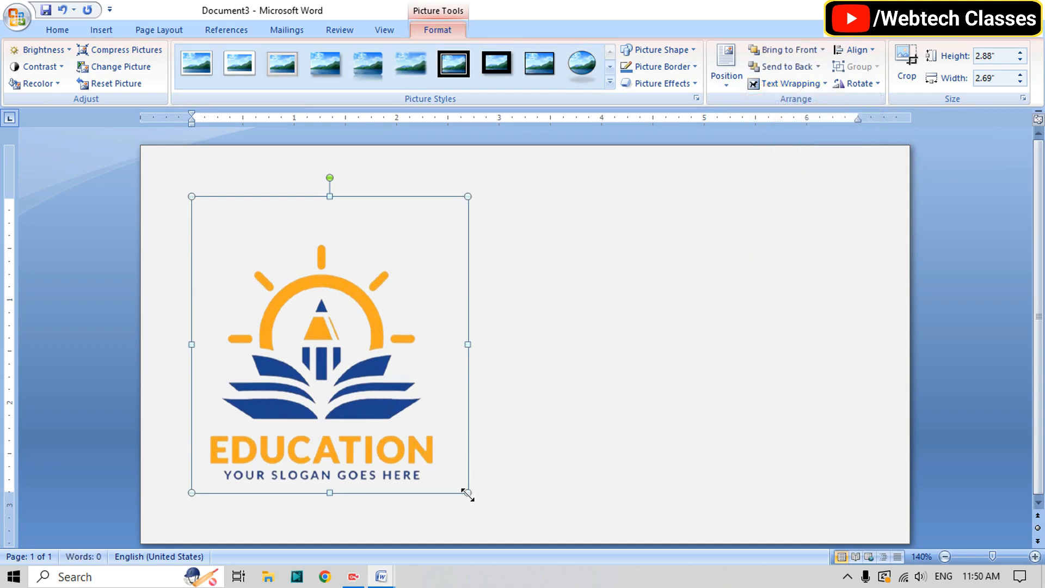
drag(467, 492, 308, 321)
drag(262, 280, 224, 221)
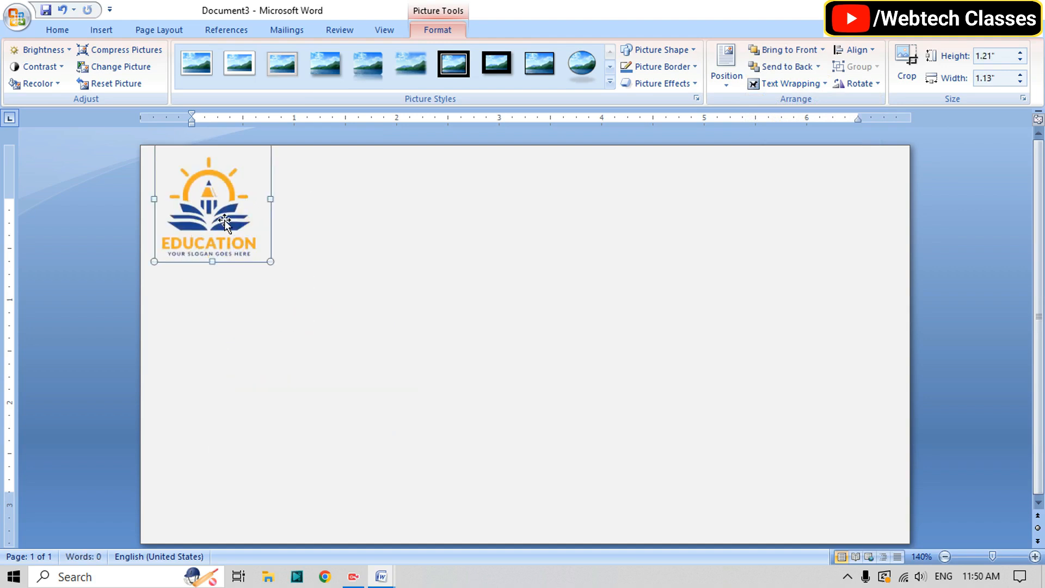
click(395, 329)
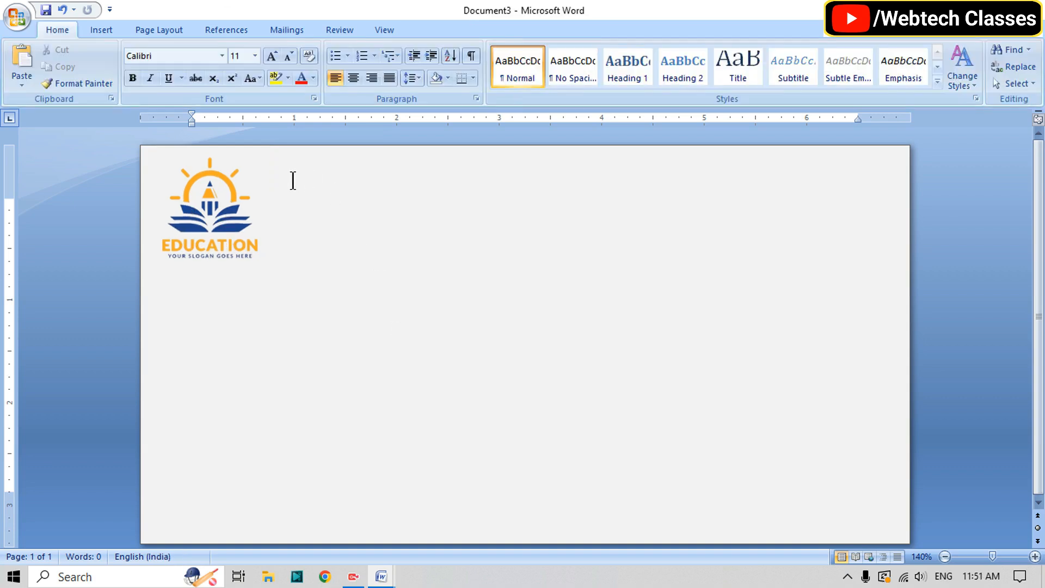
Start a WordArt heading in the first plain outline style with the text "The Best Education For Children"
click(110, 29)
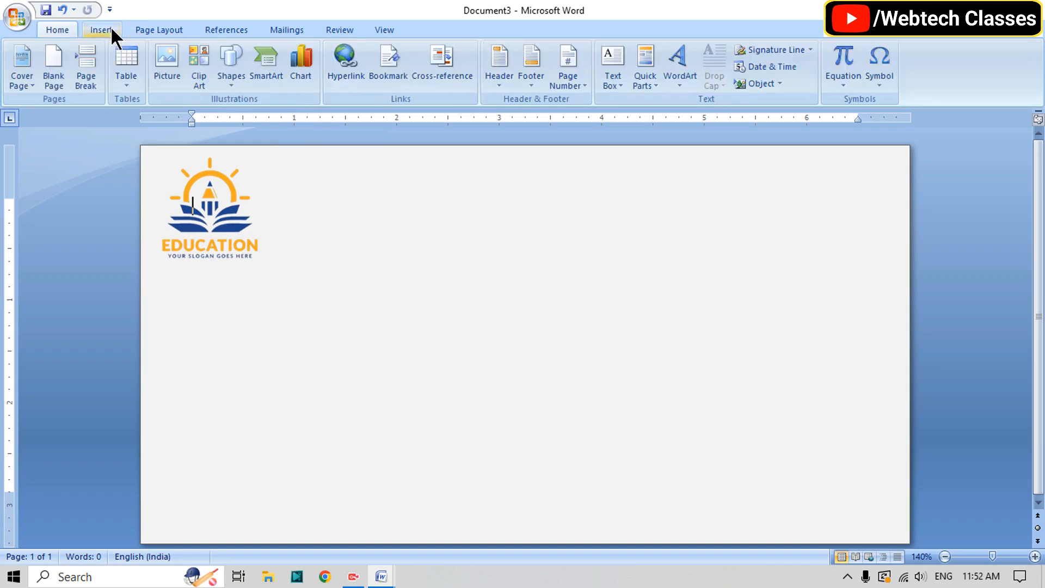
click(675, 80)
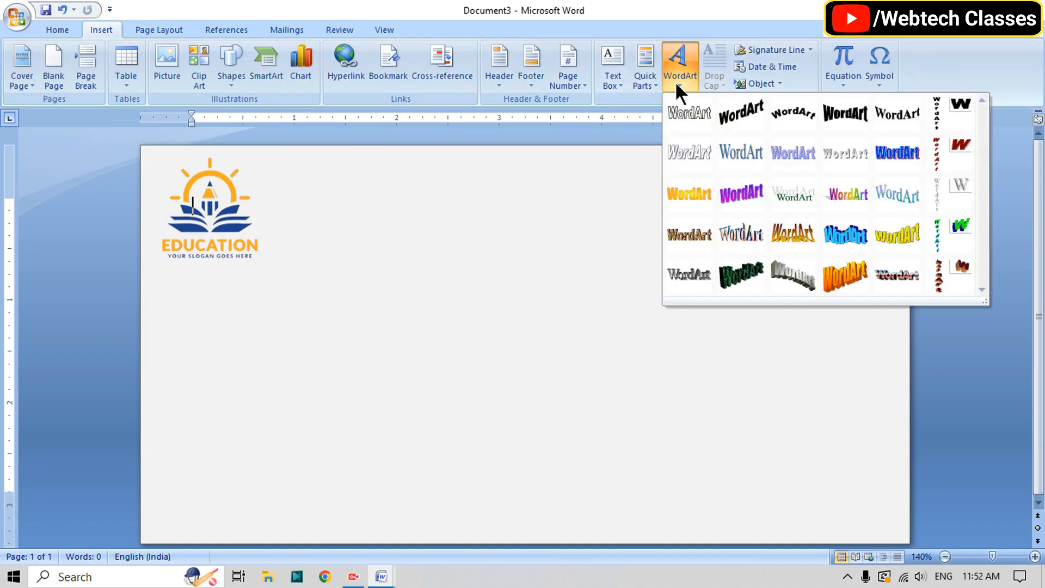
click(686, 116)
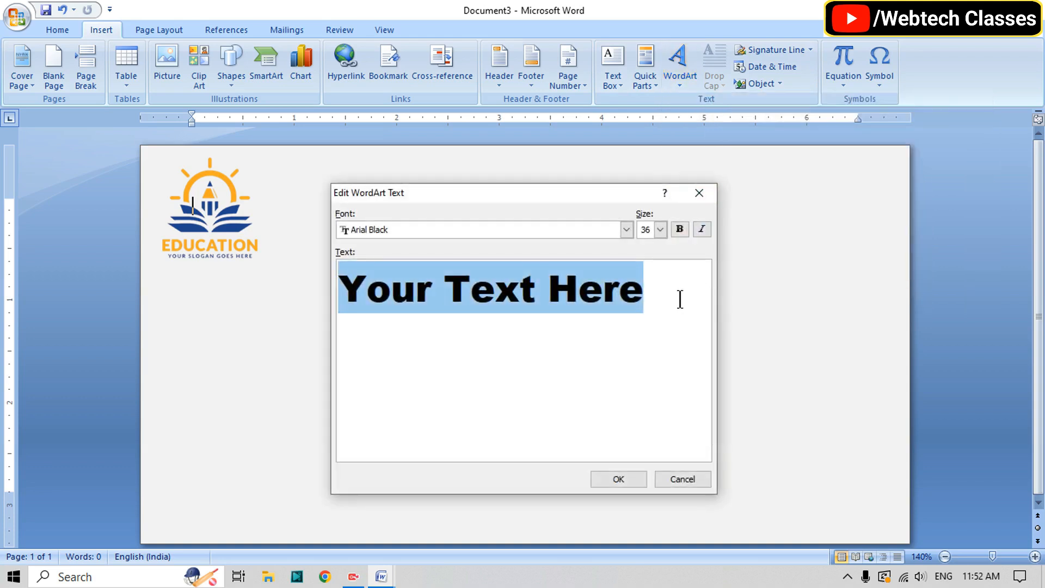
key(Delete)
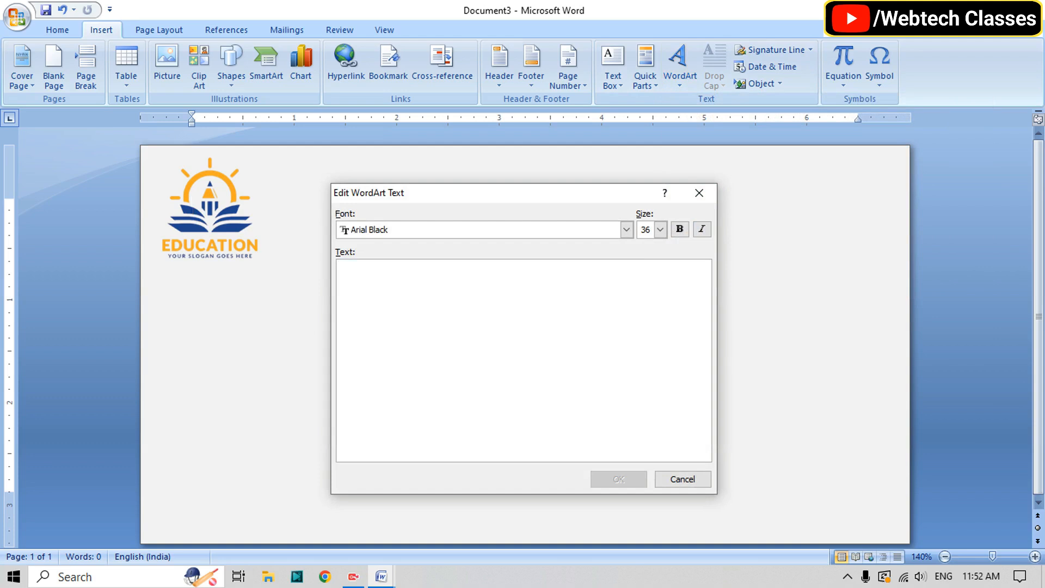
text(The)
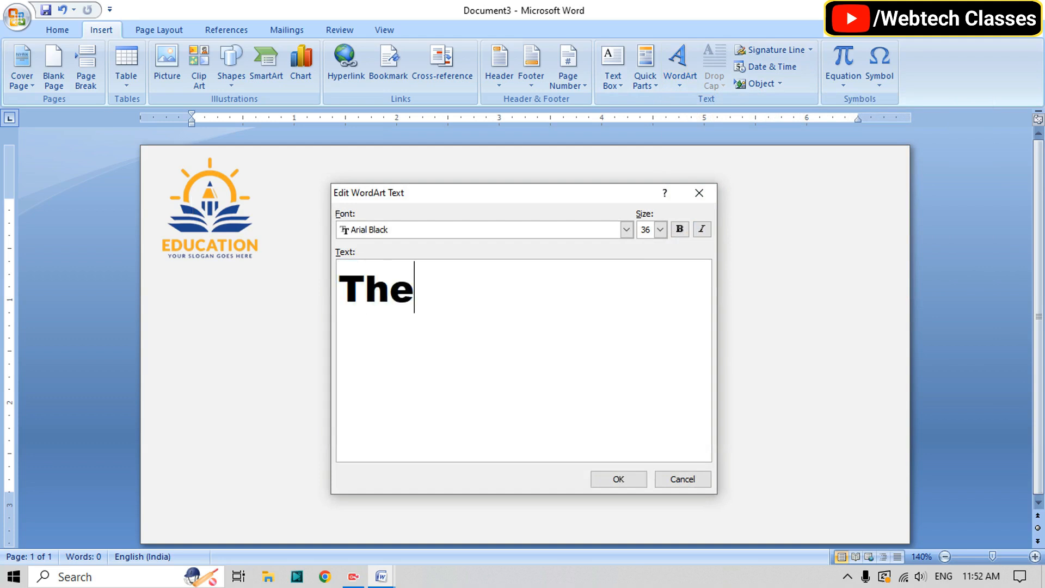
text( Best )
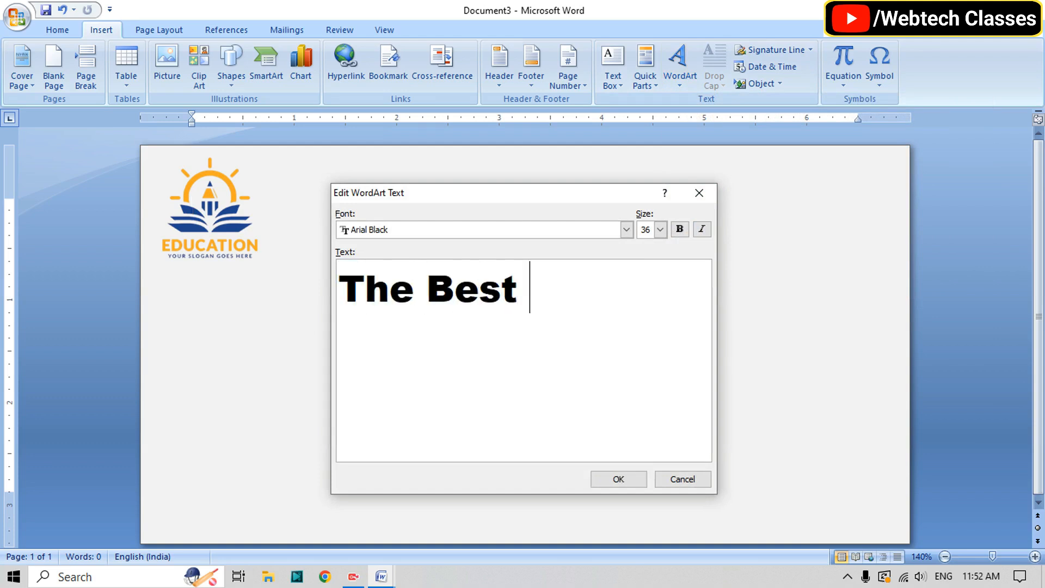
text(Educa)
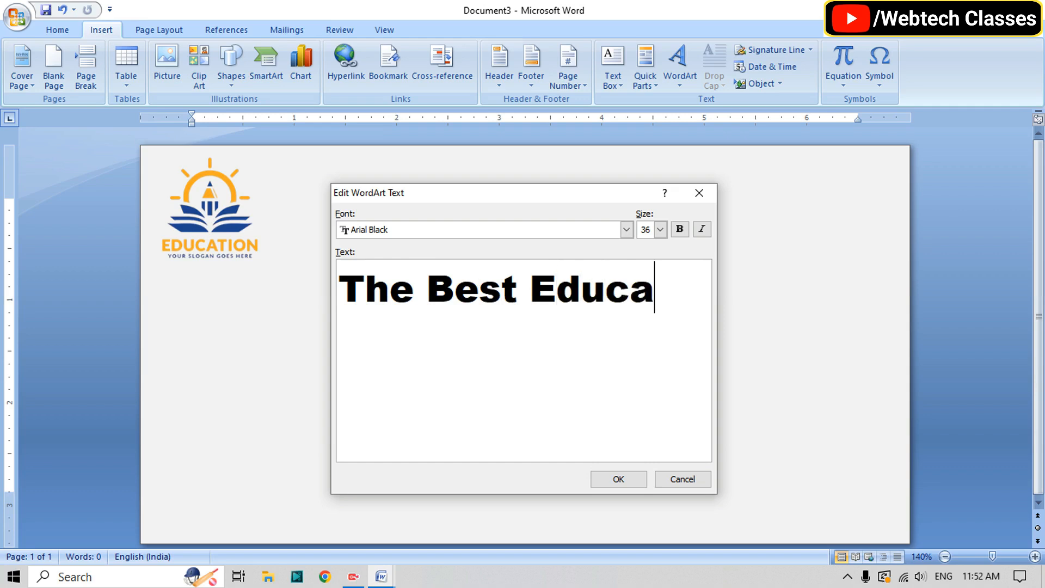
text(tion)
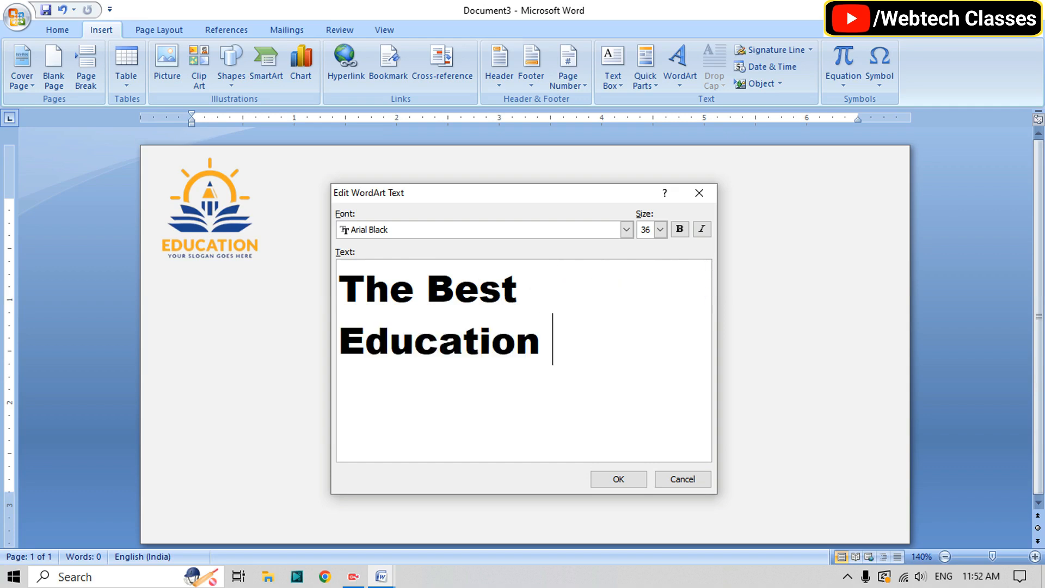
text( Fo)
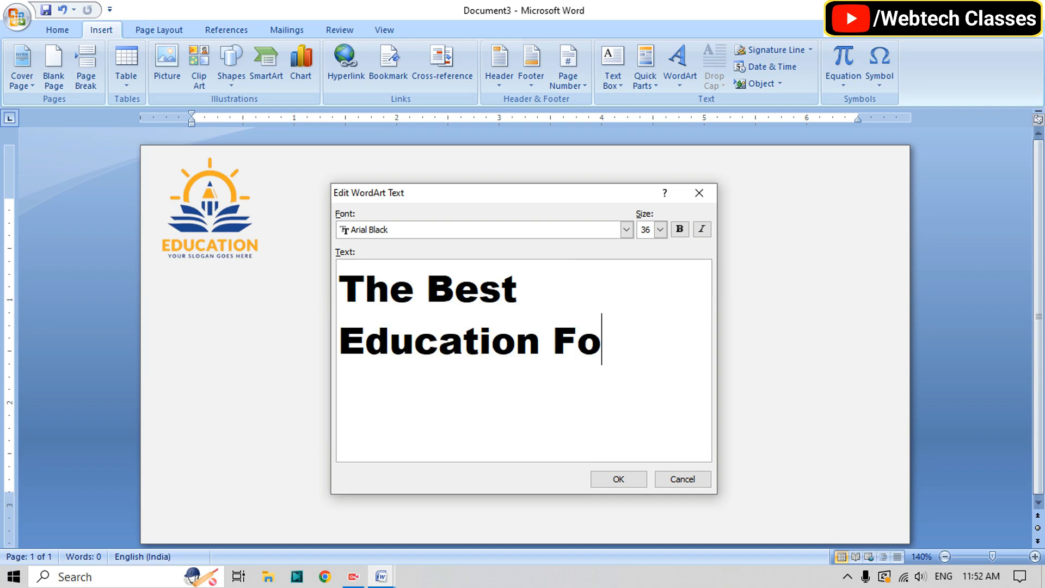
text(r Ch)
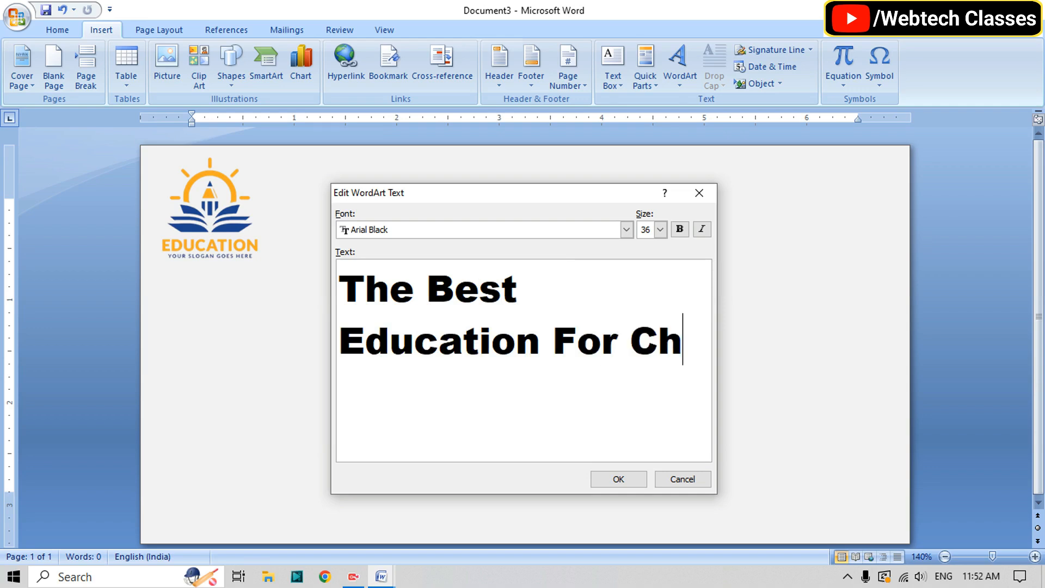
text(ildren)
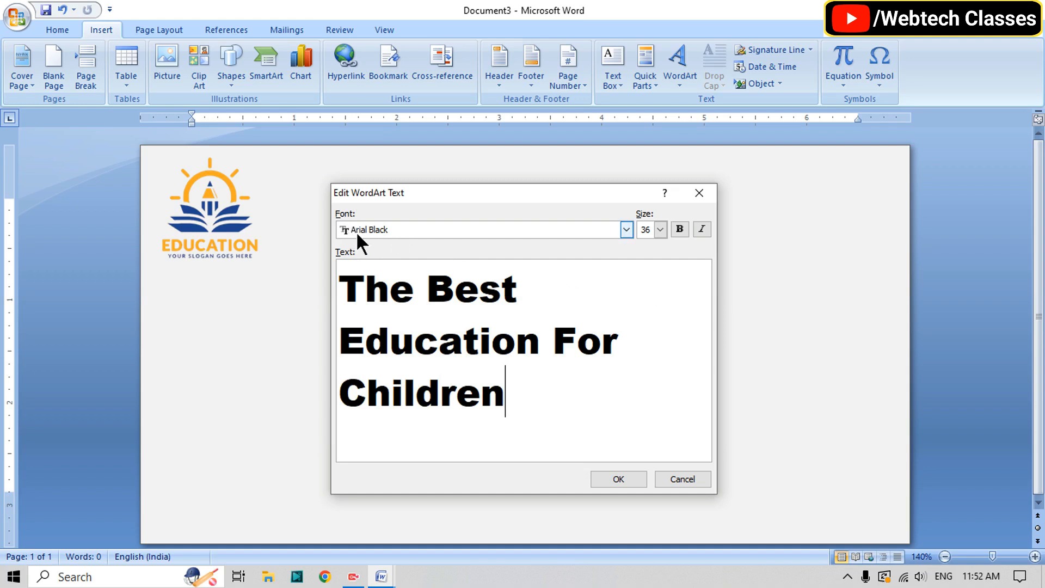
Choose Arial Black at size 36 for the heading text and insert the WordArt on the page
click(626, 230)
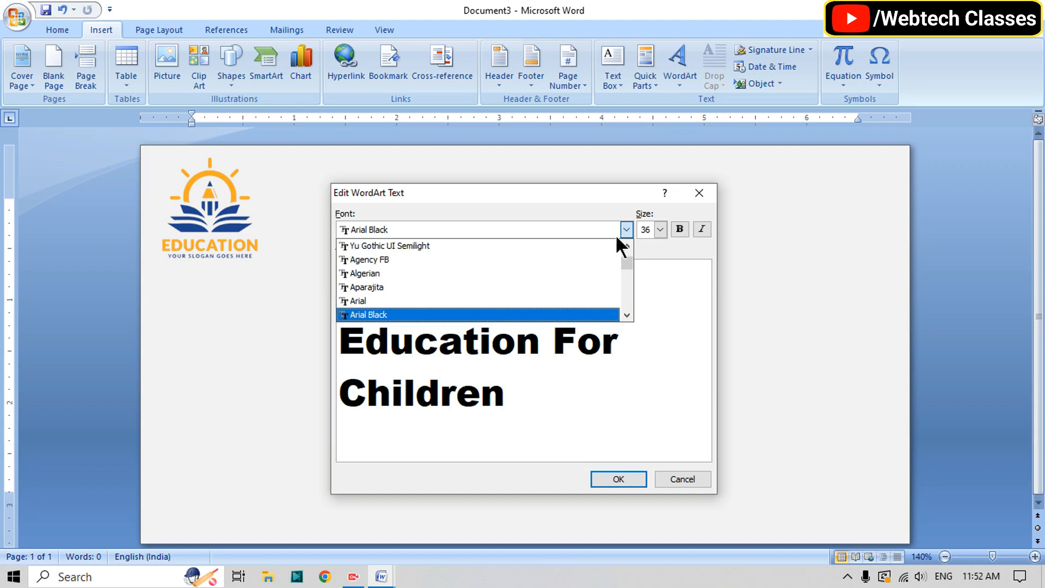
scroll(405, 286, down, 1)
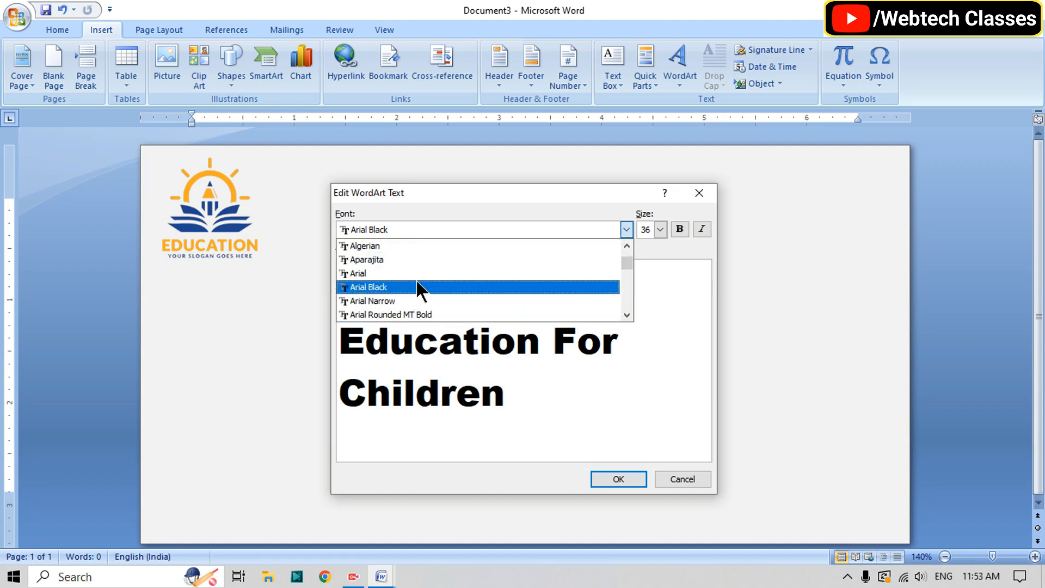
click(364, 286)
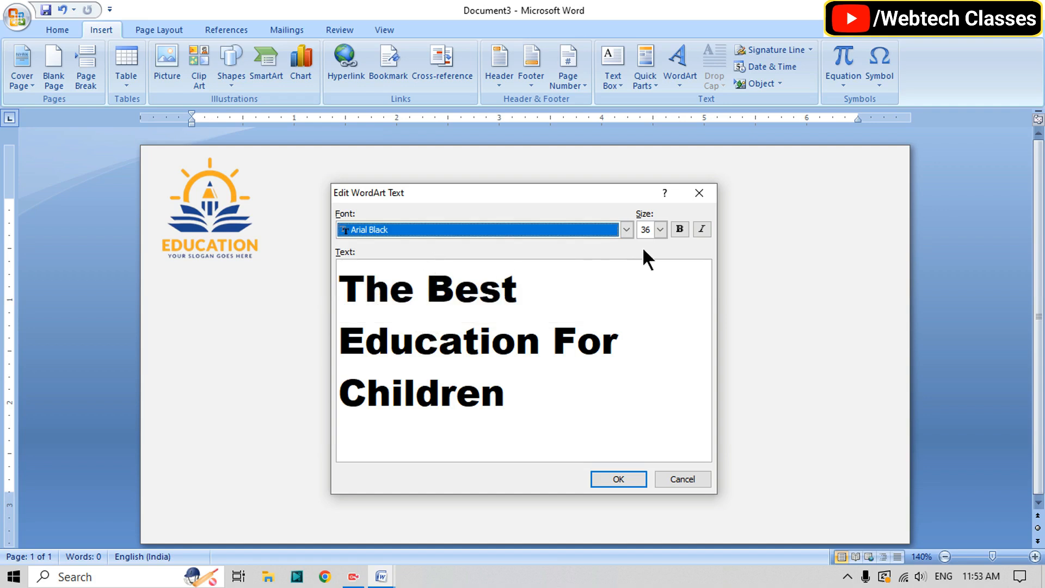
click(660, 229)
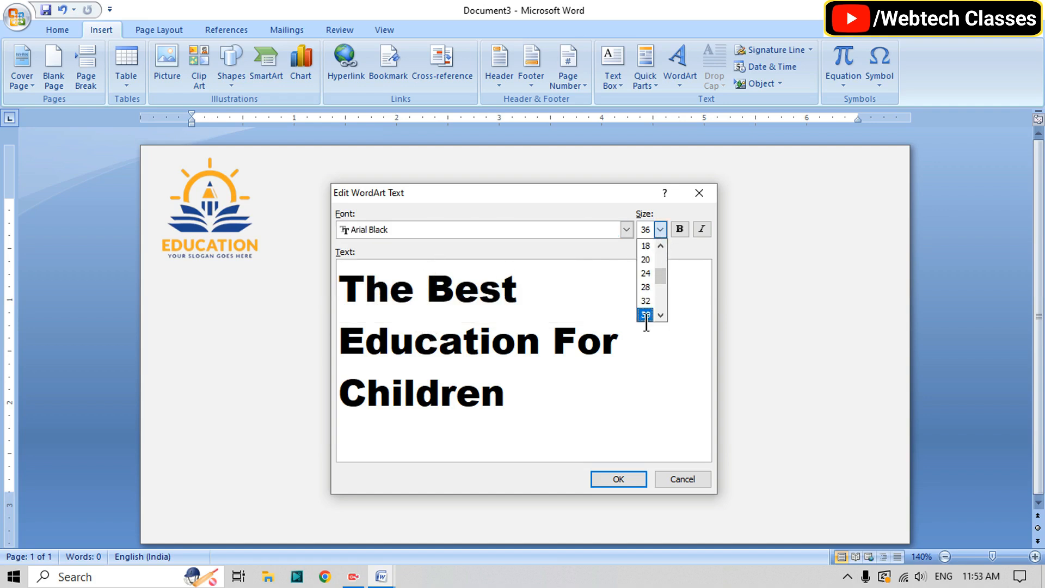
click(695, 364)
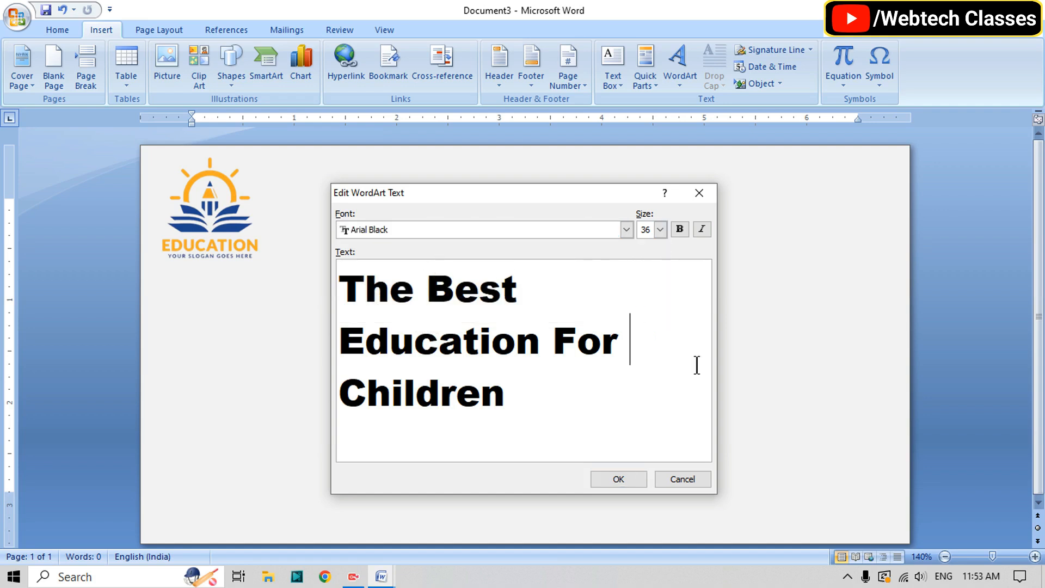
click(619, 479)
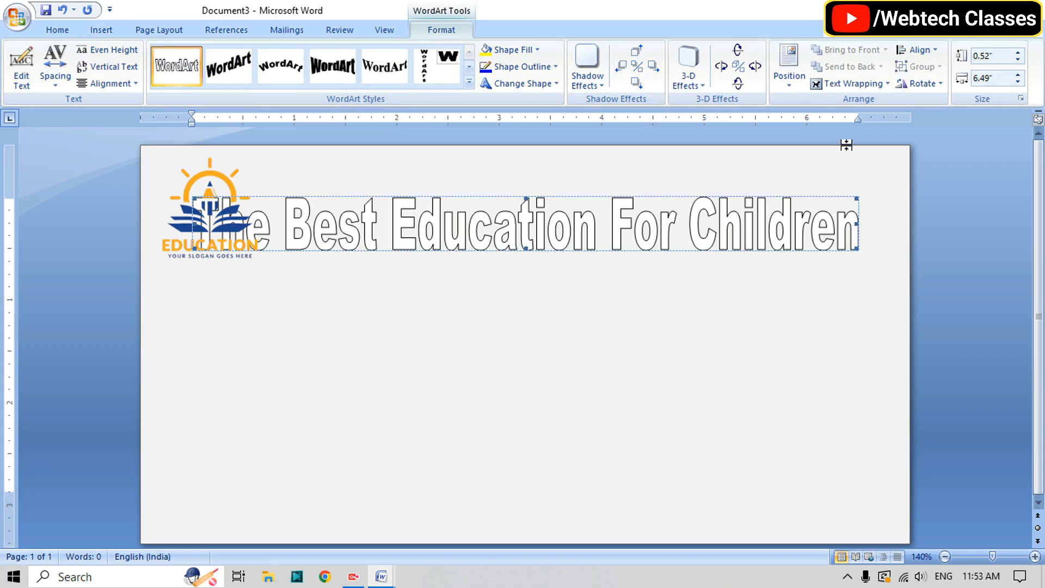
Set the heading WordArt in front of text and fit it beside the logo at about 0.42" high by 5.8" wide
click(857, 84)
click(867, 173)
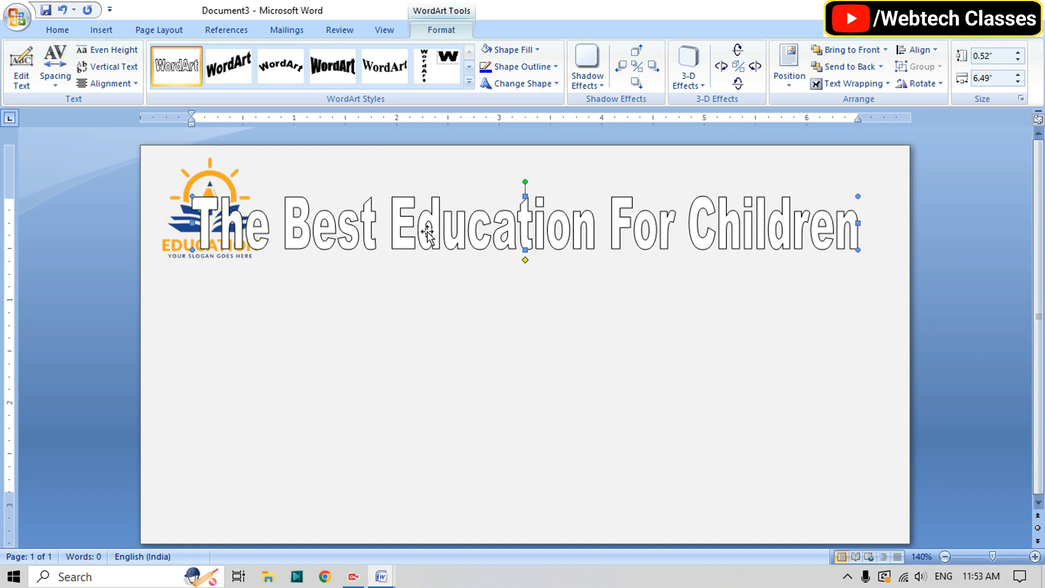
drag(192, 222, 263, 222)
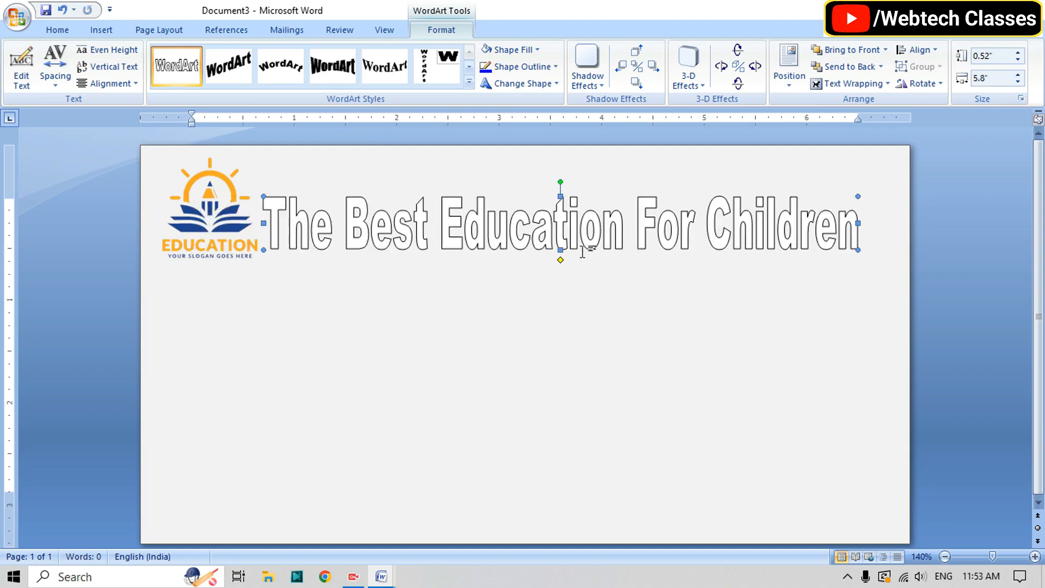
drag(560, 250, 537, 209)
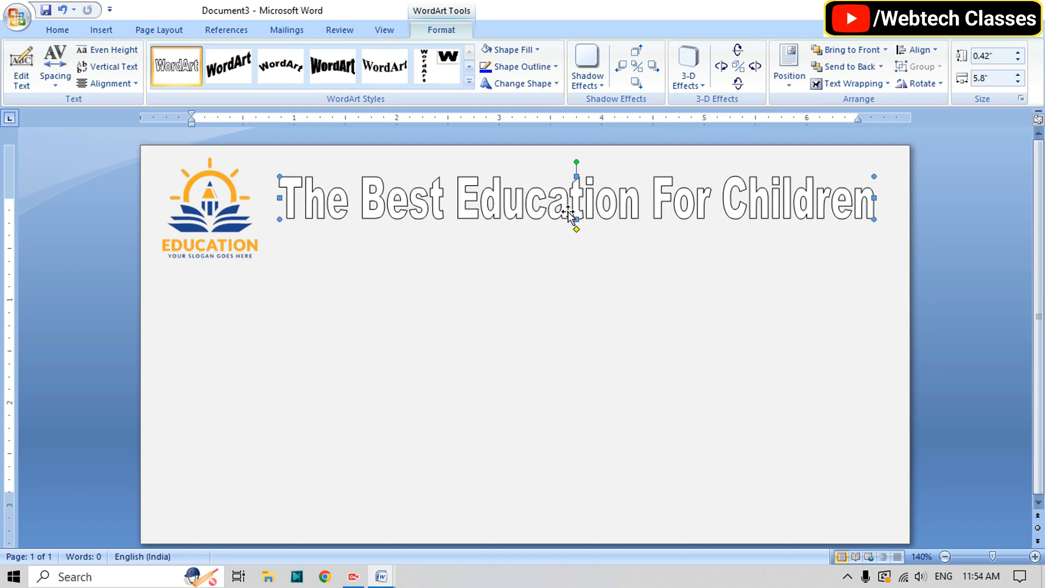
Fill the "The Best Education For Children" heading with standard red
click(507, 338)
click(543, 201)
click(527, 48)
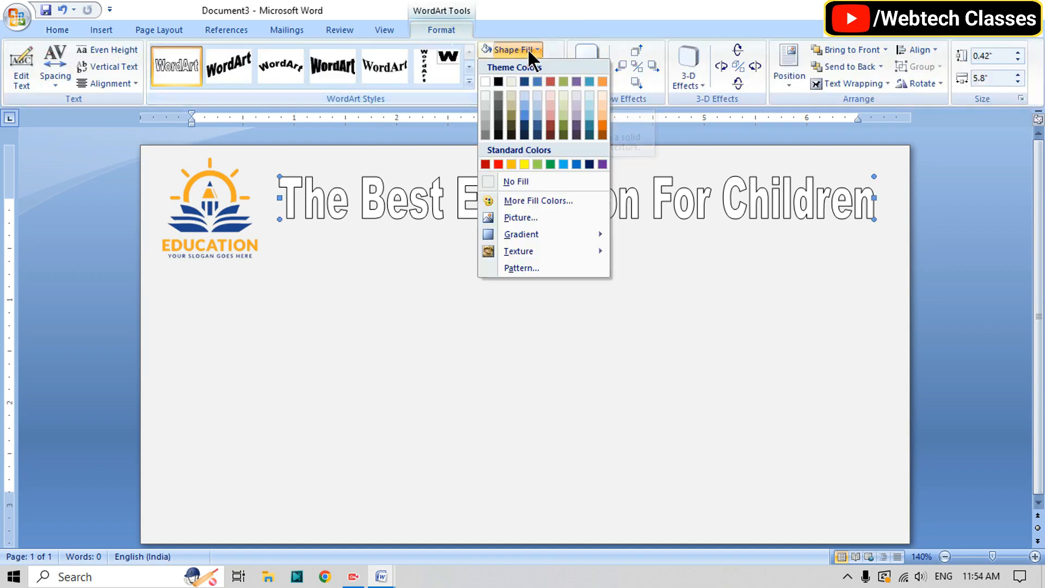
click(499, 164)
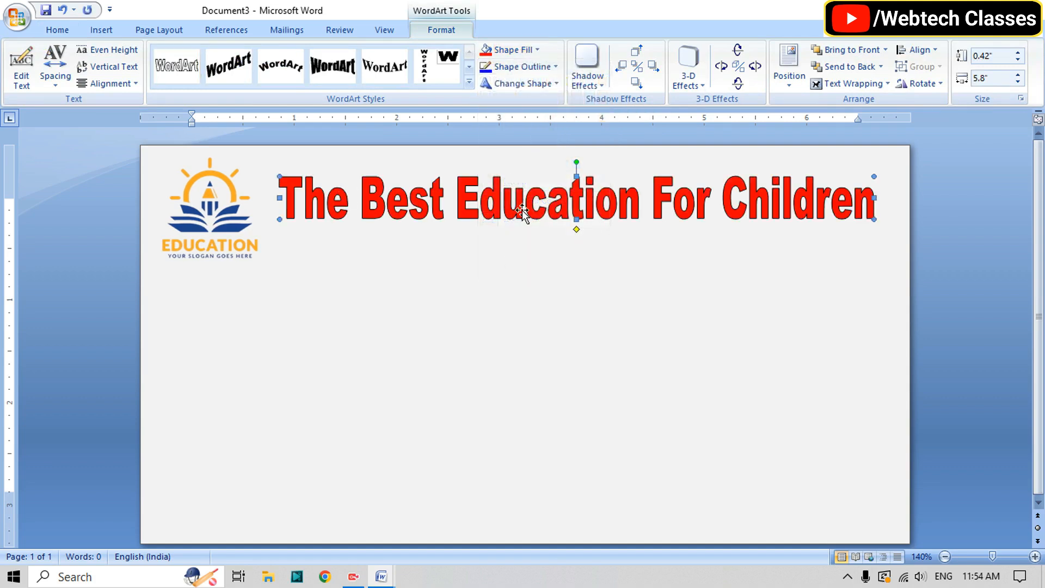